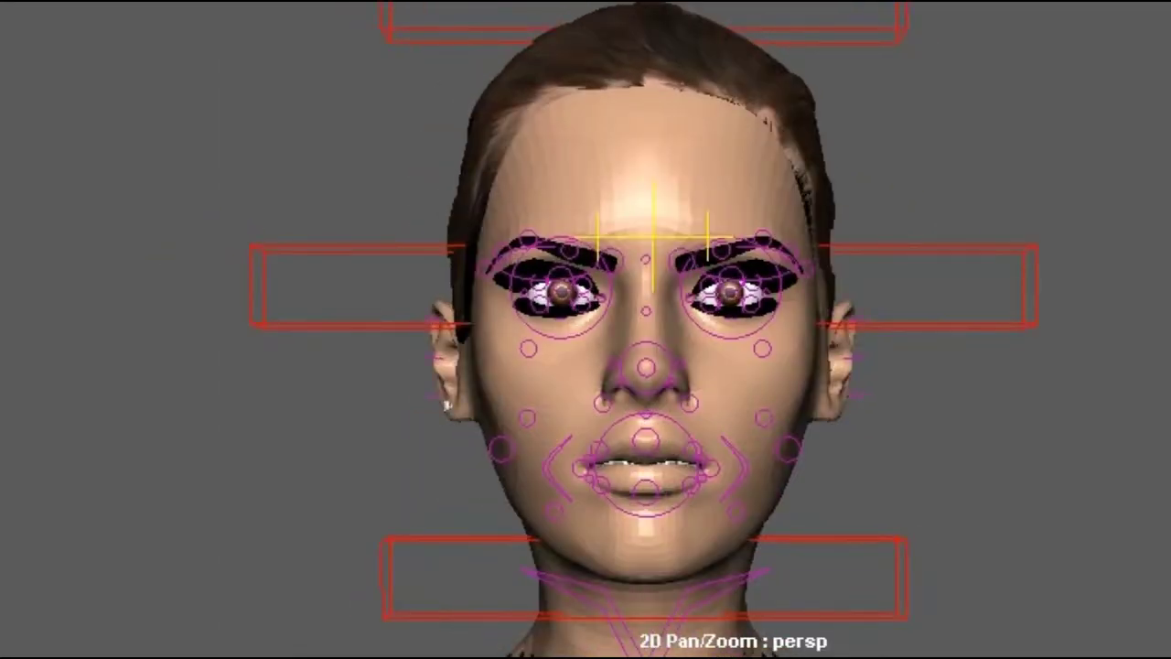
- Pull the brow-centre control toward the left brow, preview the animation, and turn the head frontal
click(655, 230)
mouse_move(659, 229)
mouse_down()
mouse_move(588, 224)
mouse_move(515, 255)
mouse_up()
key(alt+v)
alt+drag(1157, 393, 1098, 395)
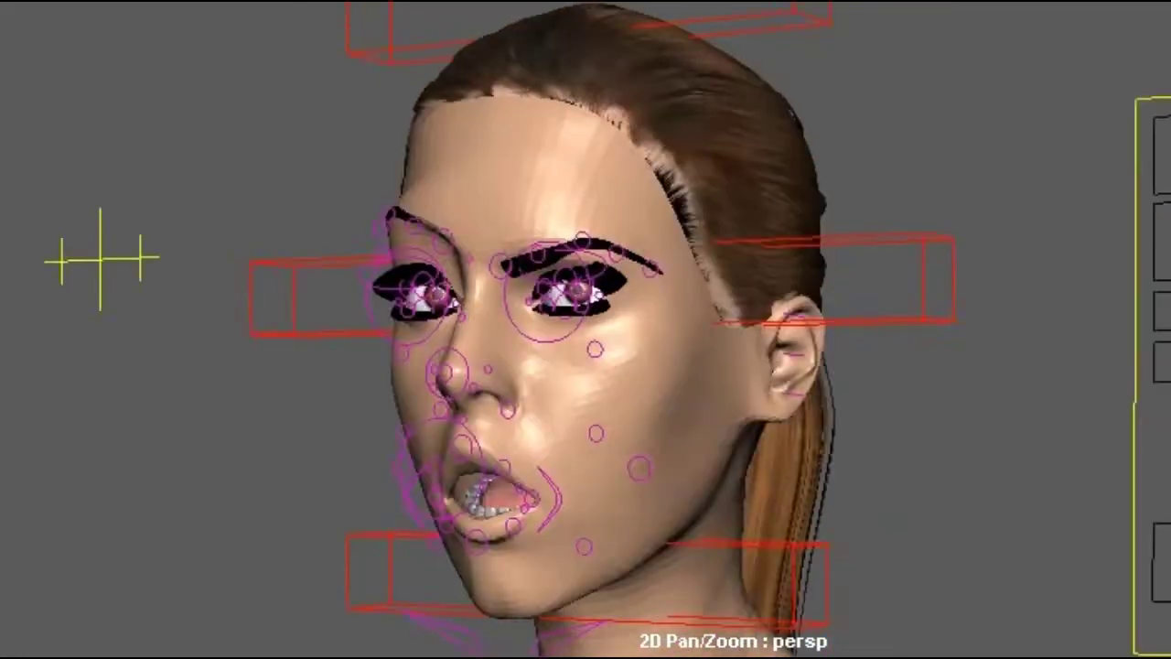
mouse_move(100, 261)
mouse_down()
mouse_move(1058, 222)
mouse_move(836, 210)
mouse_up()
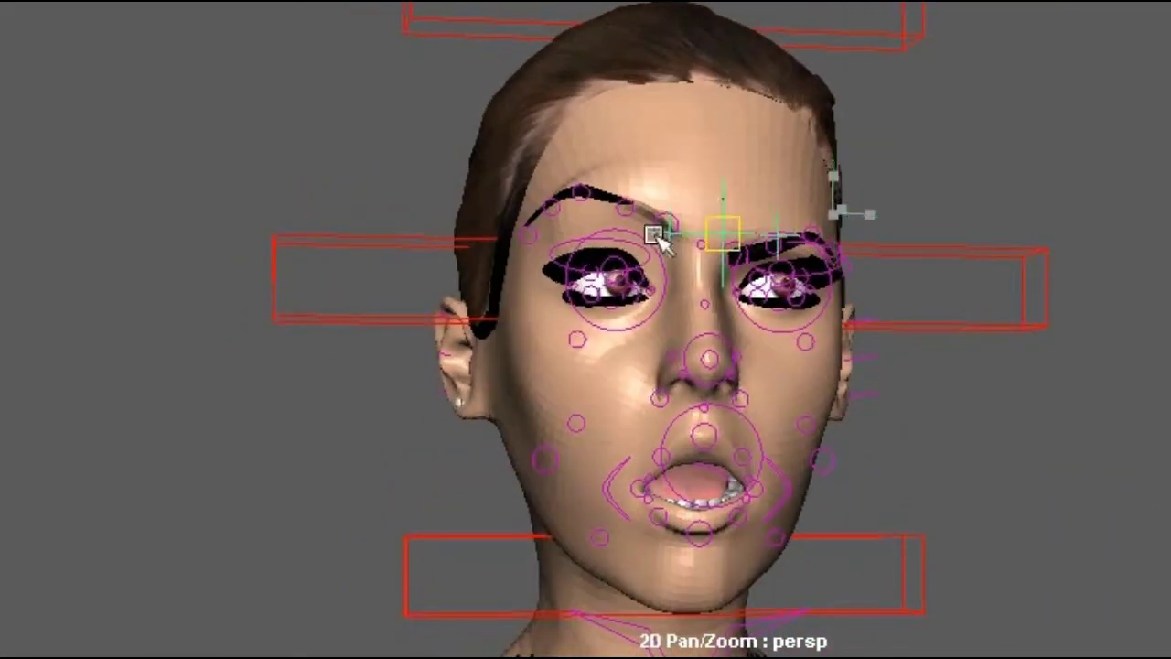
- Centre the head aim control between the eyes and select the screen-right eye control
mouse_move(943, 251)
mouse_down()
mouse_move(849, 262)
mouse_move(614, 214)
mouse_move(596, 248)
mouse_move(598, 289)
mouse_move(613, 300)
mouse_up()
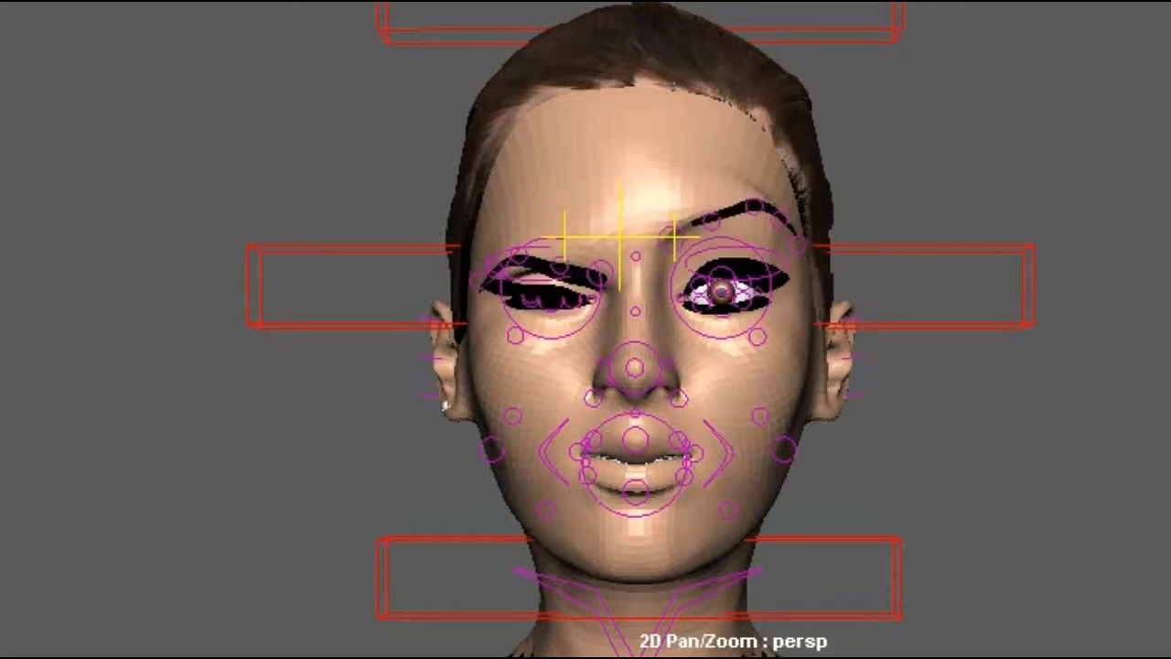
click(723, 258)
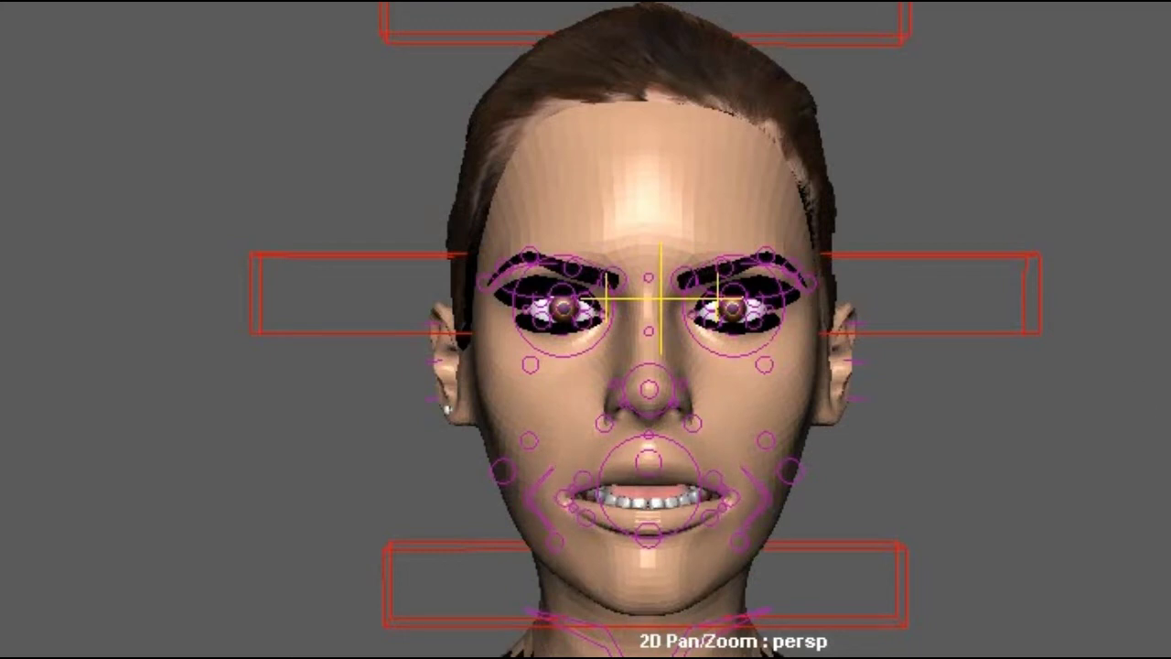
- Shift the eye aim toward the screen-left eye and check the mouth from both profiles
drag(660, 298, 594, 274)
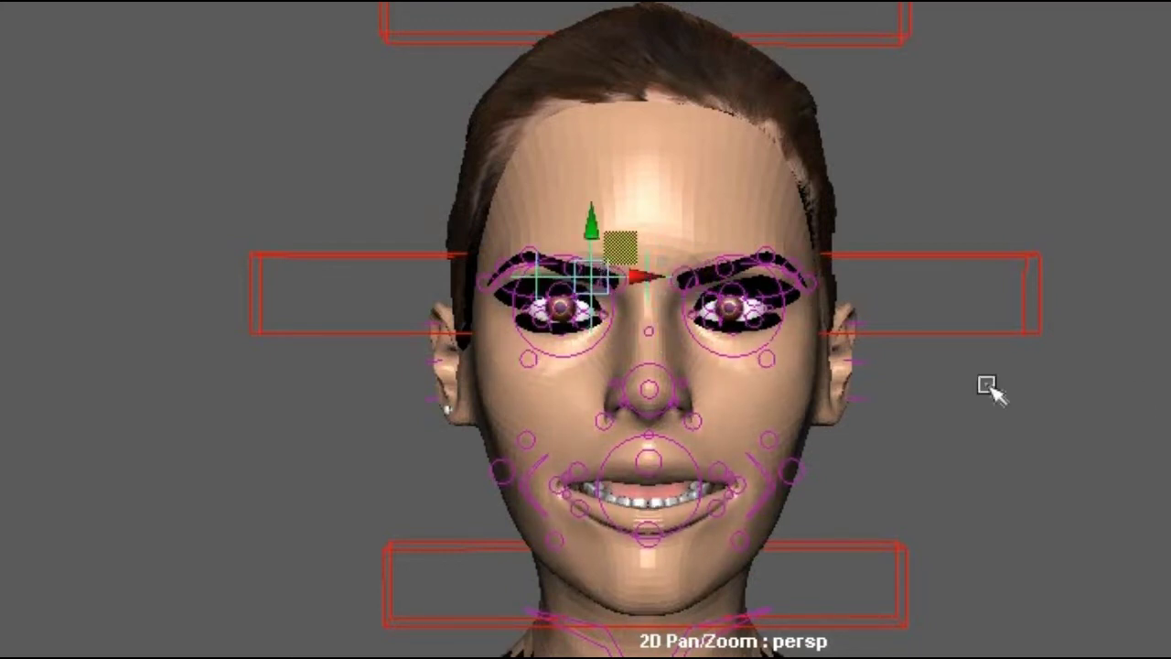
click(682, 501)
mouse_move(991, 484)
alt+mouse_down()
mouse_move(596, 483)
mouse_move(523, 536)
alt+mouse_up()
mouse_move(552, 495)
alt+mouse_down()
mouse_move(750, 505)
mouse_move(685, 489)
mouse_move(612, 449)
alt+mouse_up()
mouse_move(677, 517)
alt+mouse_down()
mouse_move(1104, 510)
mouse_move(1119, 484)
mouse_move(1087, 486)
mouse_move(1018, 420)
alt+mouse_up()
- Move the tongue control to curl the tongue and bend its tip
click(1058, 498)
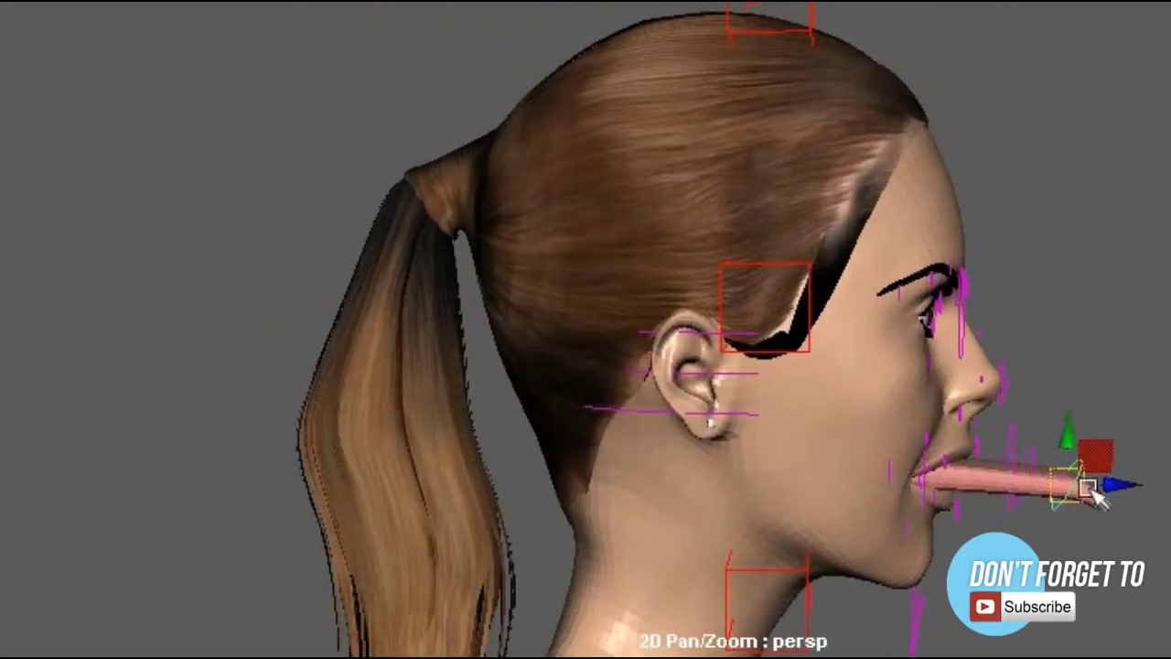
mouse_move(1058, 509)
mouse_down()
mouse_move(1032, 457)
mouse_move(1061, 526)
mouse_move(628, 466)
mouse_move(661, 444)
mouse_move(596, 470)
mouse_move(641, 462)
mouse_up()
mouse_move(837, 471)
alt+mouse_down()
mouse_move(1067, 479)
mouse_move(1028, 478)
mouse_move(902, 411)
mouse_move(682, 529)
mouse_move(601, 470)
mouse_move(1000, 470)
mouse_move(857, 452)
mouse_move(778, 559)
mouse_move(705, 449)
alt+mouse_up()
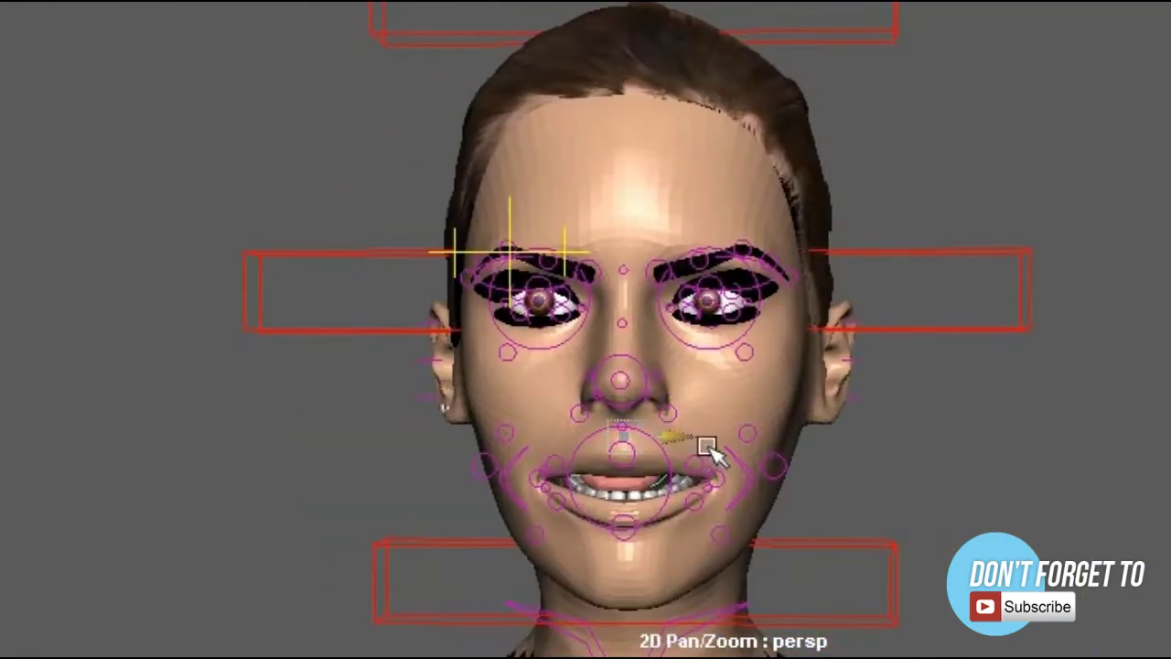
- Raise the screen-left eyebrow control slightly, then deselect it
click(635, 375)
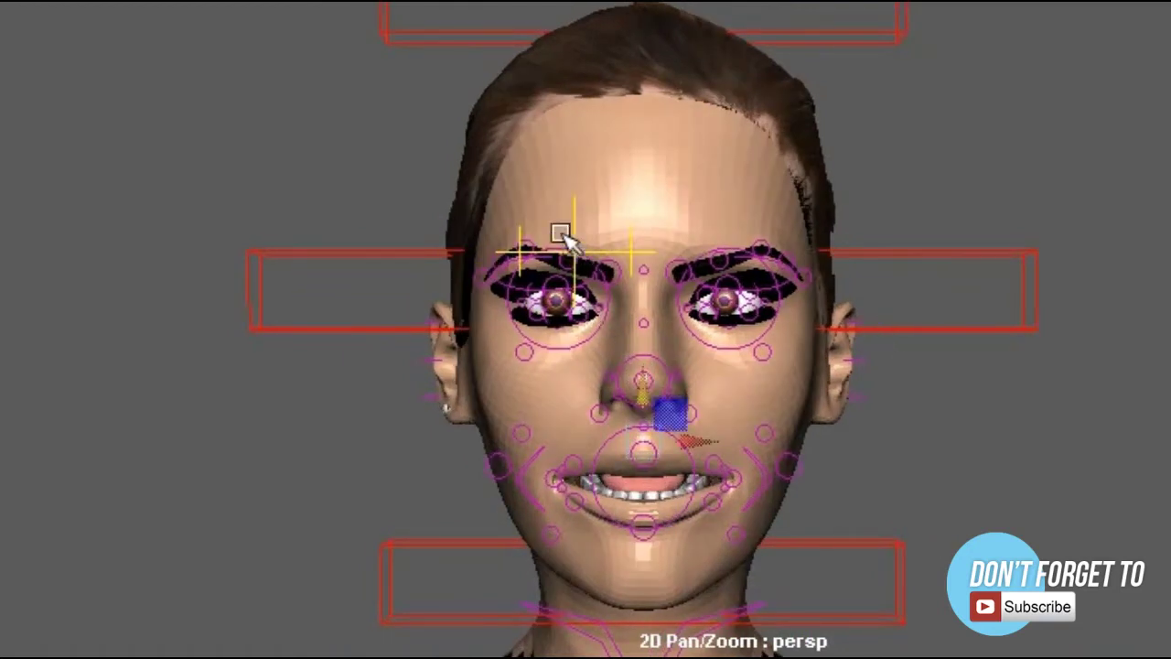
click(562, 236)
drag(570, 229, 570, 223)
click(1001, 293)
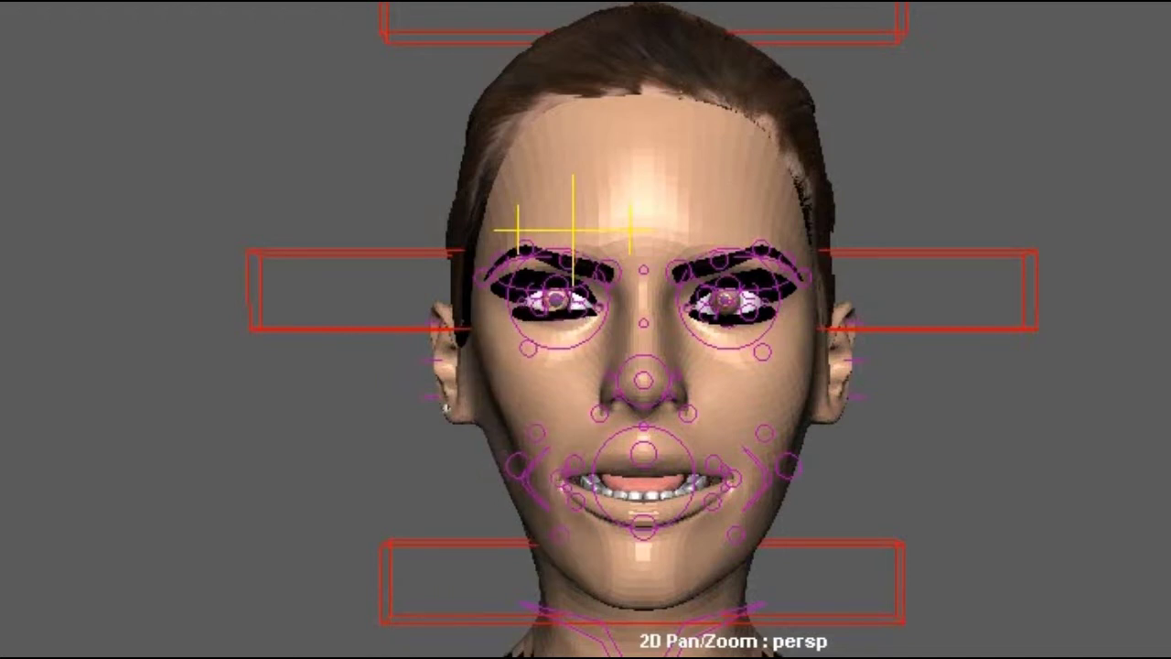
- Lower the top head control box, then deselect it
drag(896, 564, 952, 319)
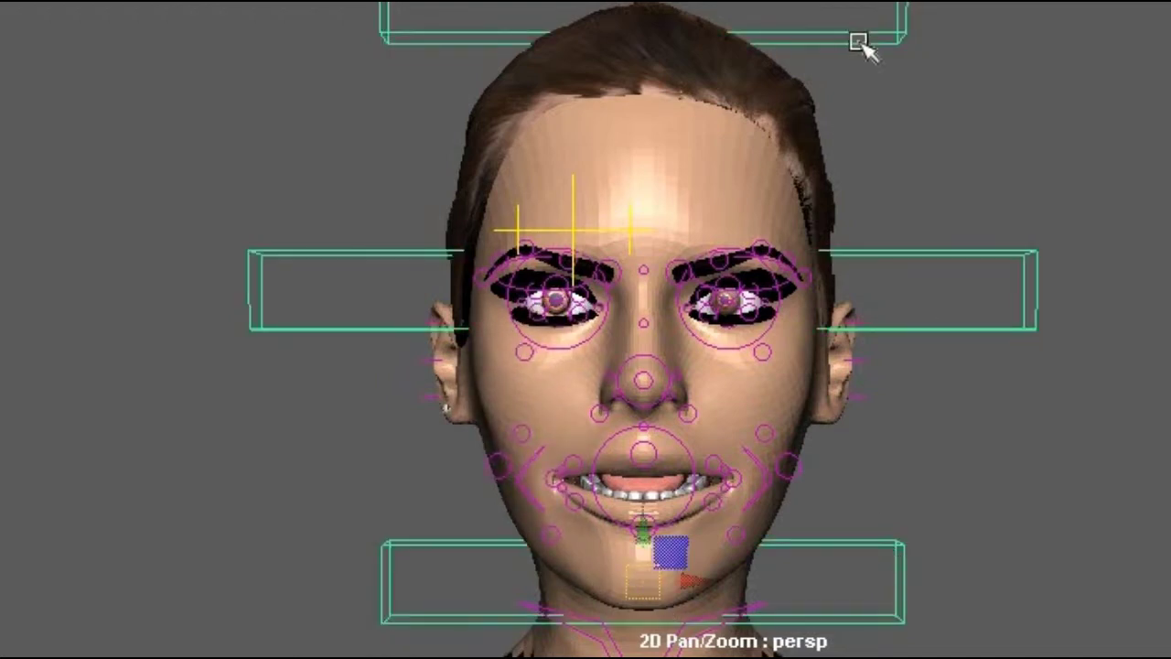
click(860, 43)
mouse_move(531, 31)
mouse_down()
mouse_move(818, 31)
mouse_move(411, 73)
mouse_move(606, 25)
mouse_move(797, 65)
mouse_move(716, 0)
mouse_move(643, 18)
mouse_up()
click(183, 375)
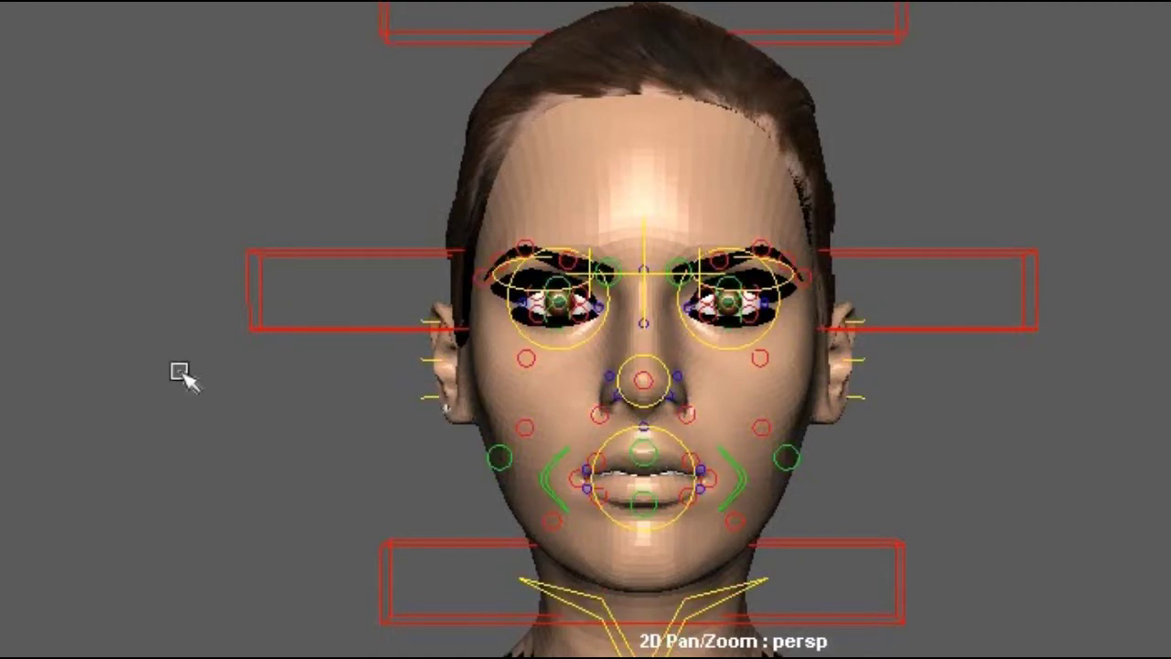
- Try pulling the mouth control up to open the mouth, then undo those changes
mouse_move(653, 449)
mouse_down()
mouse_move(640, 353)
mouse_move(638, 393)
mouse_up()
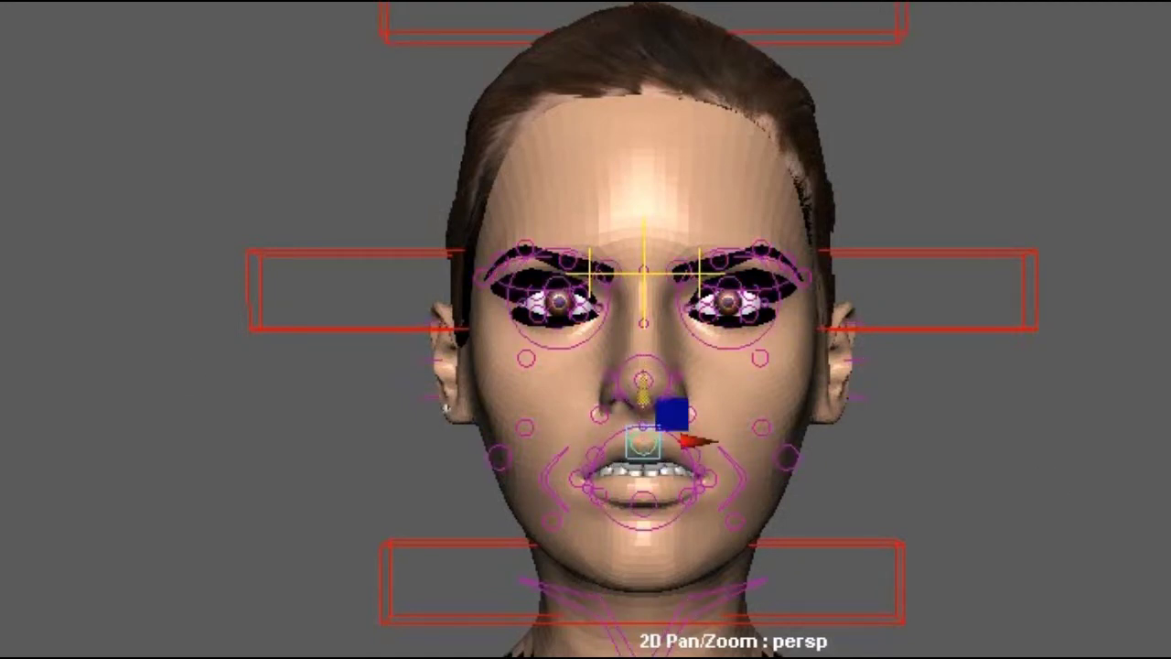
key(ctrl+z)
drag(640, 510, 640, 387)
key(ctrl+z)
click(645, 416)
key(ctrl+z)
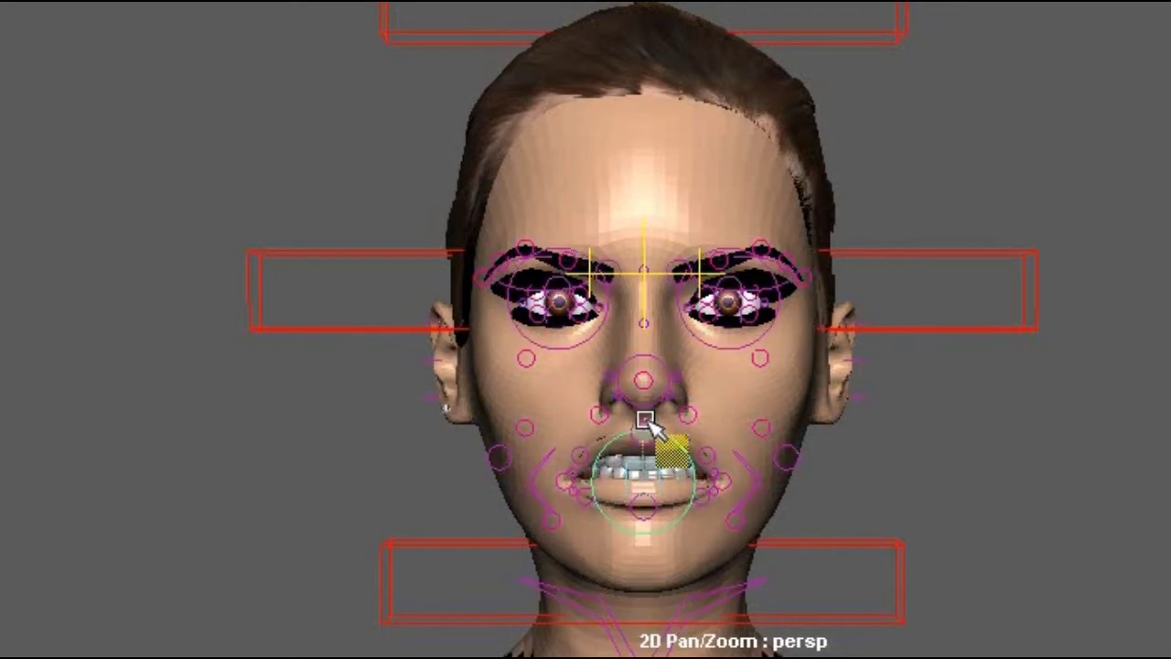
key(ctrl+z)
key(ctrl+z)
key(ctrl+z)
key(ctrl+z)
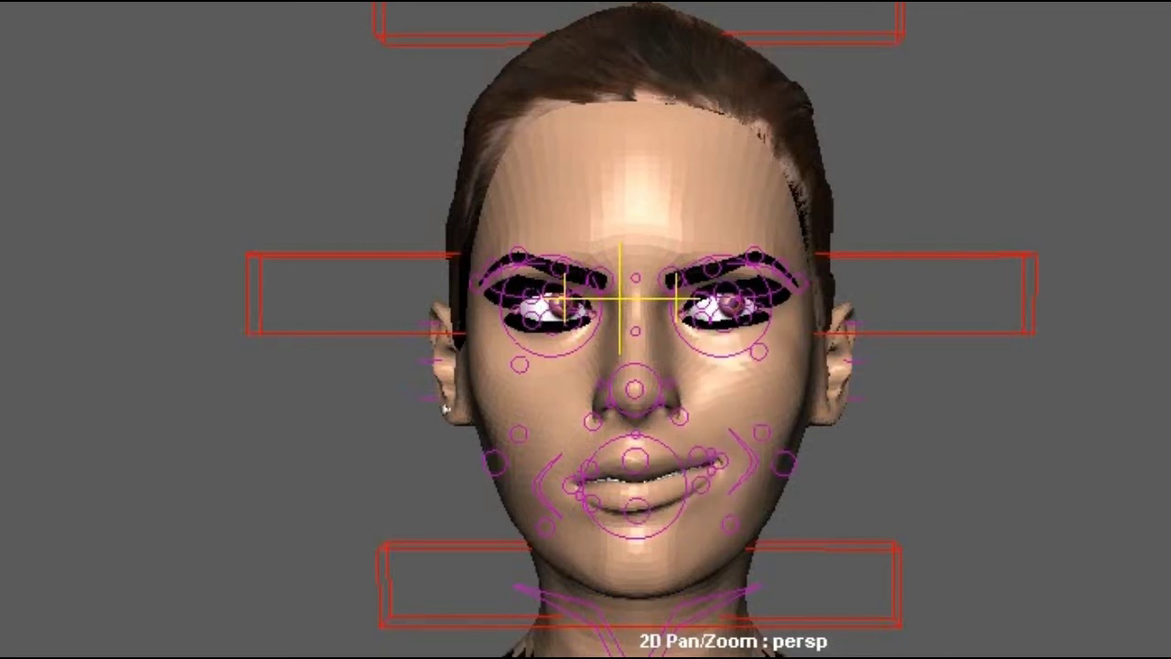
- Constrain the lower-lip control sideways and shift the eye box gaze slightly left
click(636, 516)
click(692, 528)
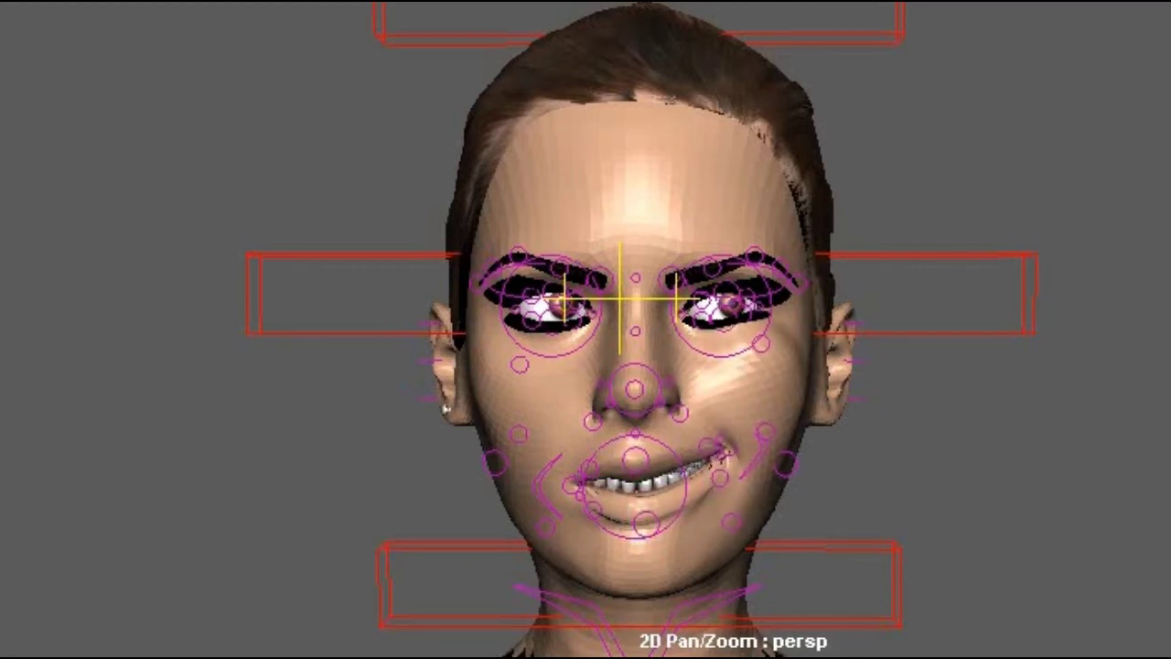
click(653, 13)
click(1031, 333)
click(682, 297)
drag(682, 298, 665, 299)
click(672, 15)
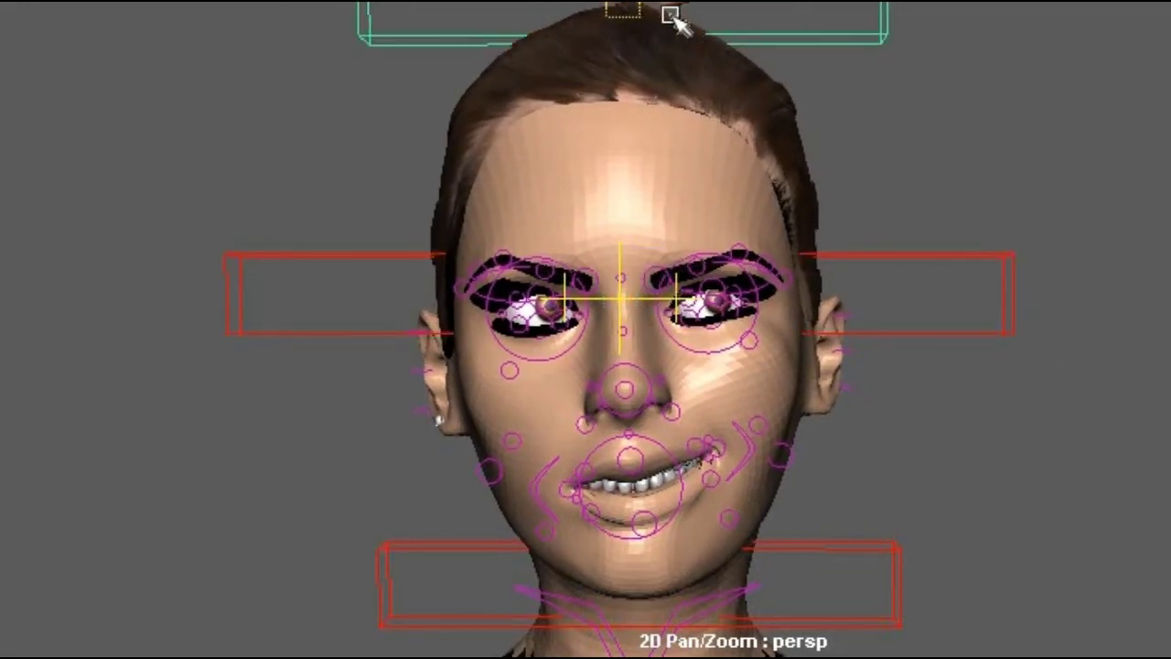
- Tilt the head slightly left with the top head box and hide joints in the viewport
drag(672, 15, 654, 18)
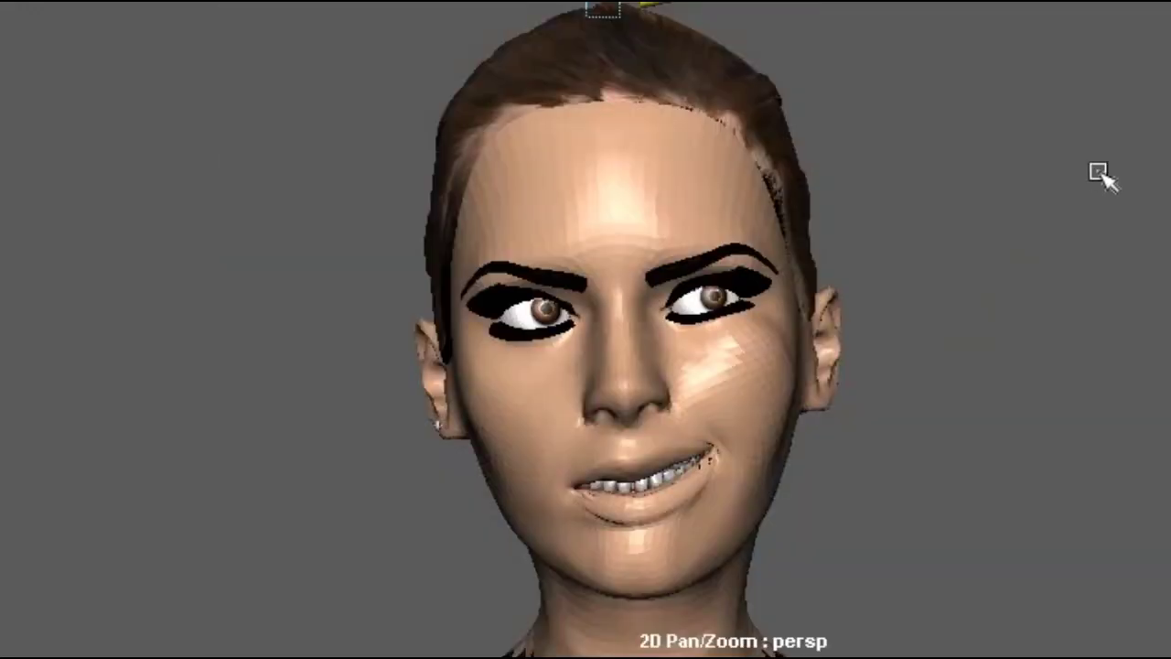
alt+drag(1098, 175, 1154, 172)
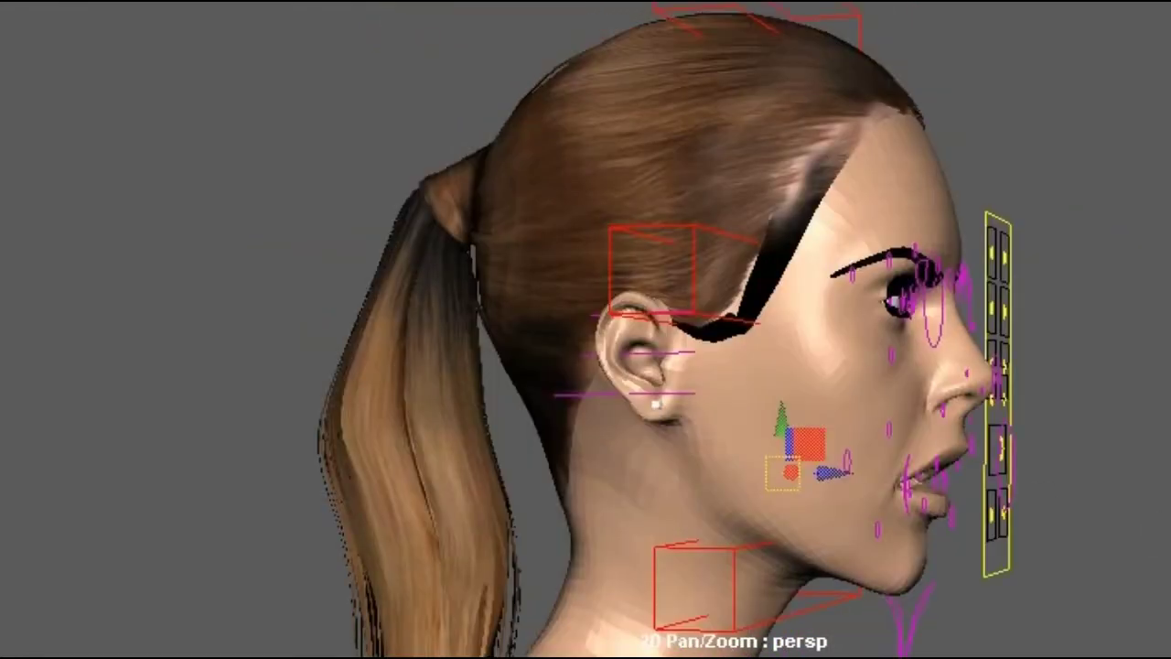
- Stick the tongue out, refining its pose in profile and from the front
mouse_move(951, 474)
mouse_down()
mouse_move(1098, 496)
mouse_move(962, 486)
mouse_up()
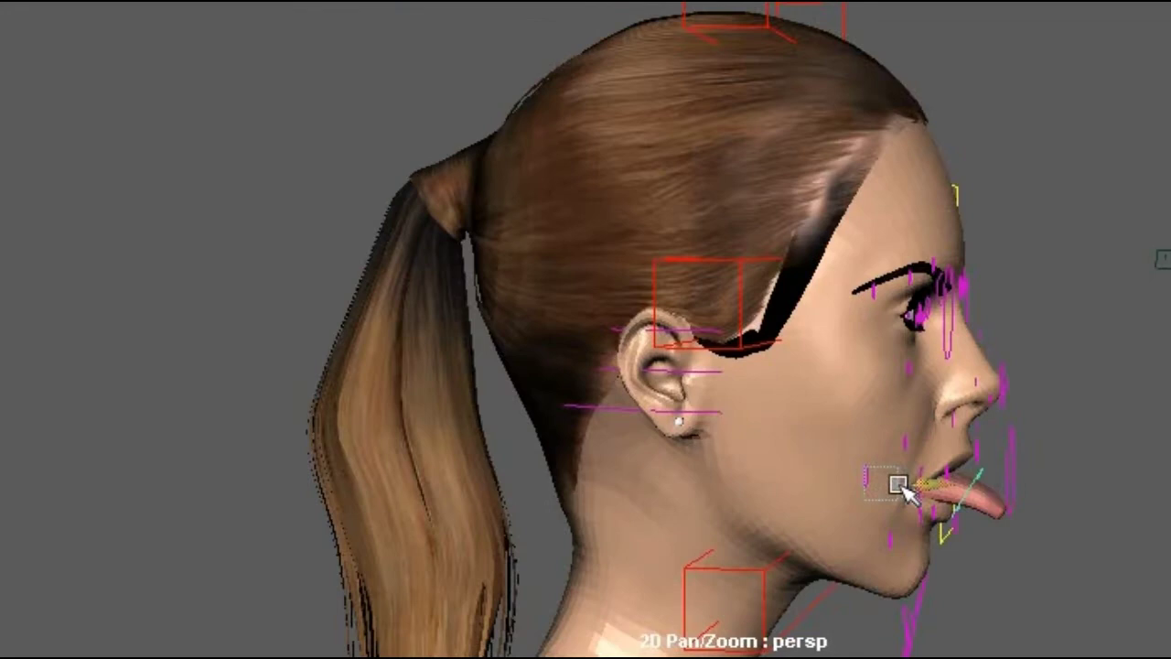
drag(897, 486, 860, 467)
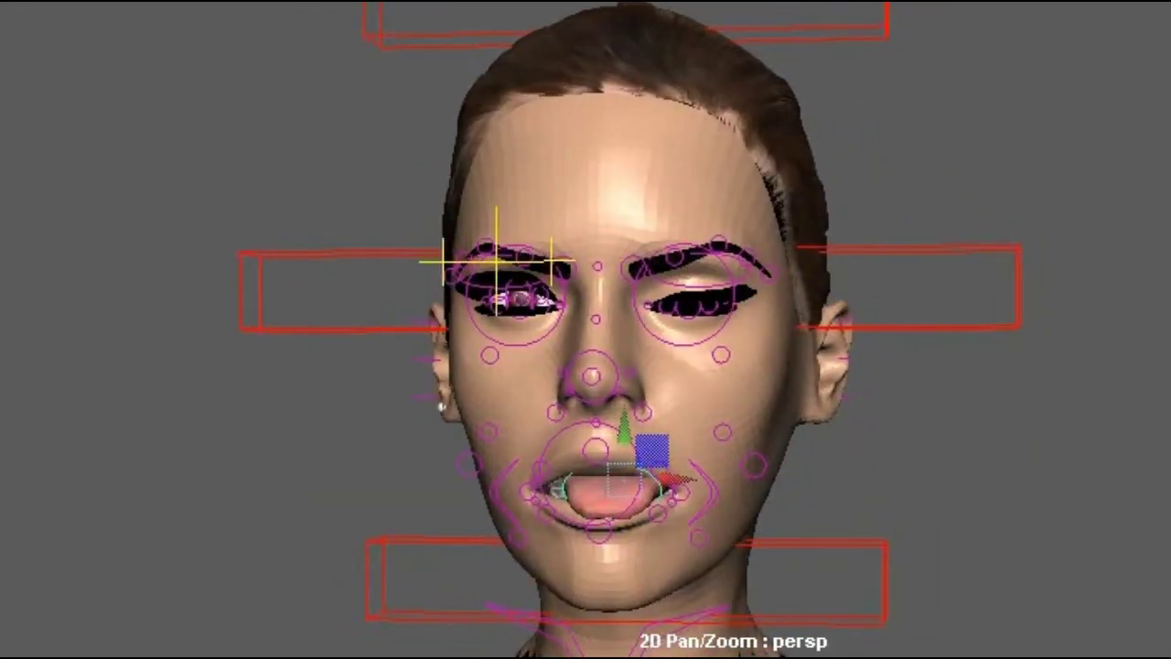
mouse_move(690, 518)
mouse_down()
mouse_move(619, 471)
mouse_move(849, 491)
mouse_move(708, 500)
mouse_up()
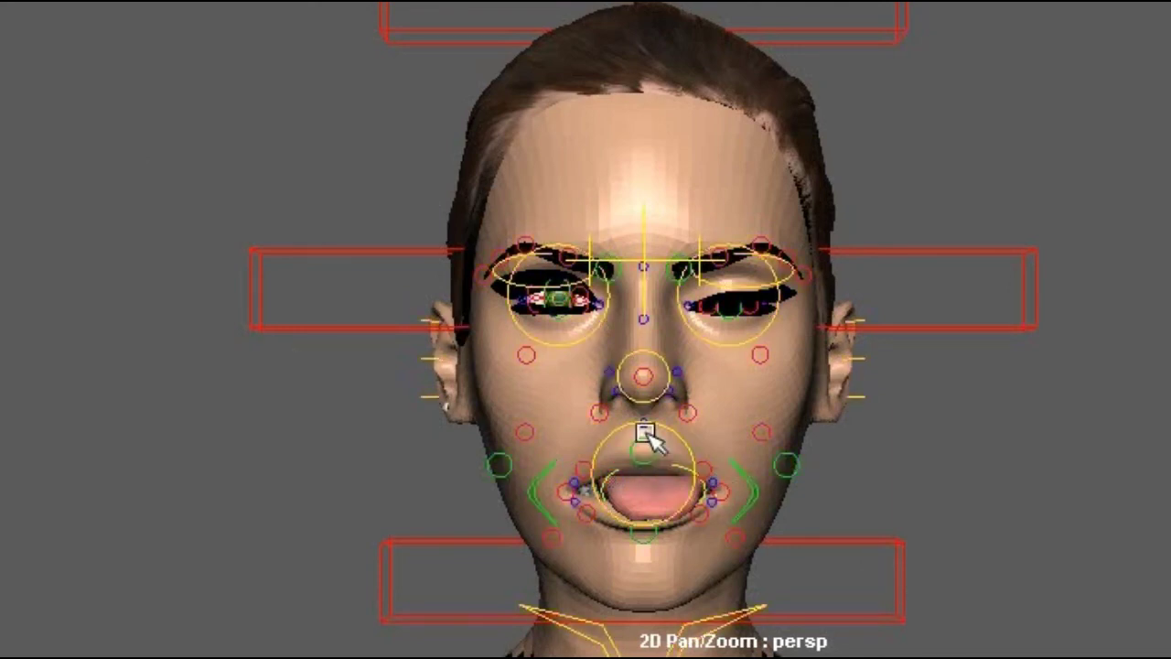
- Adjust the upper-lip control over the teeth, undoing changes to refine the mouth pose
click(646, 436)
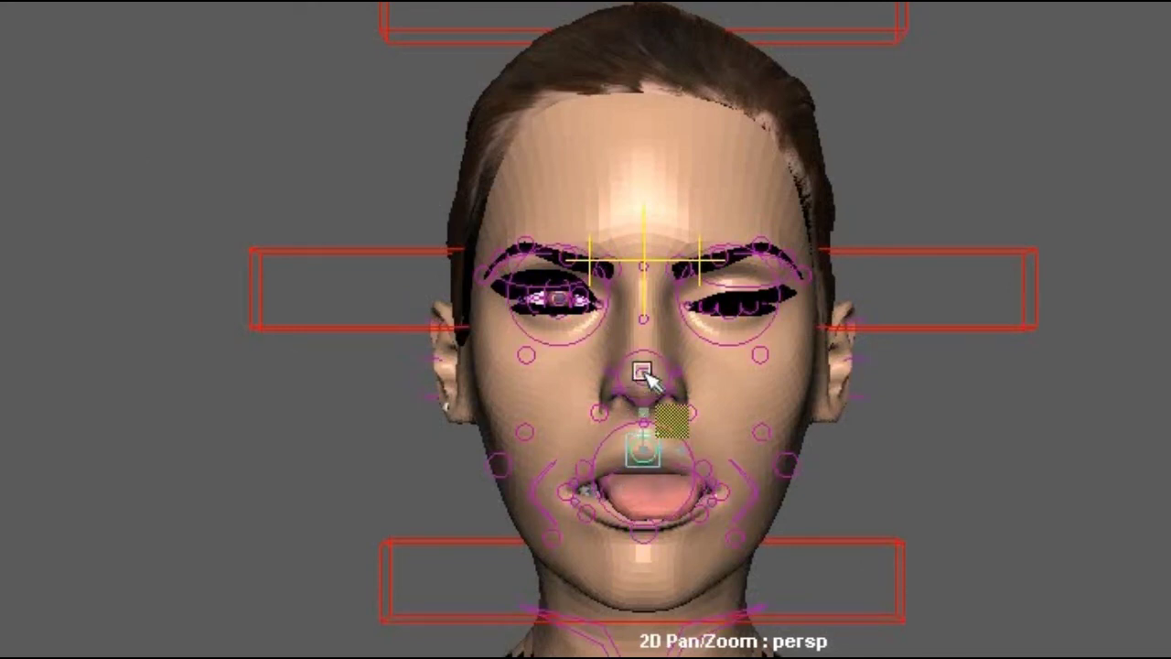
drag(640, 375, 650, 473)
click(646, 469)
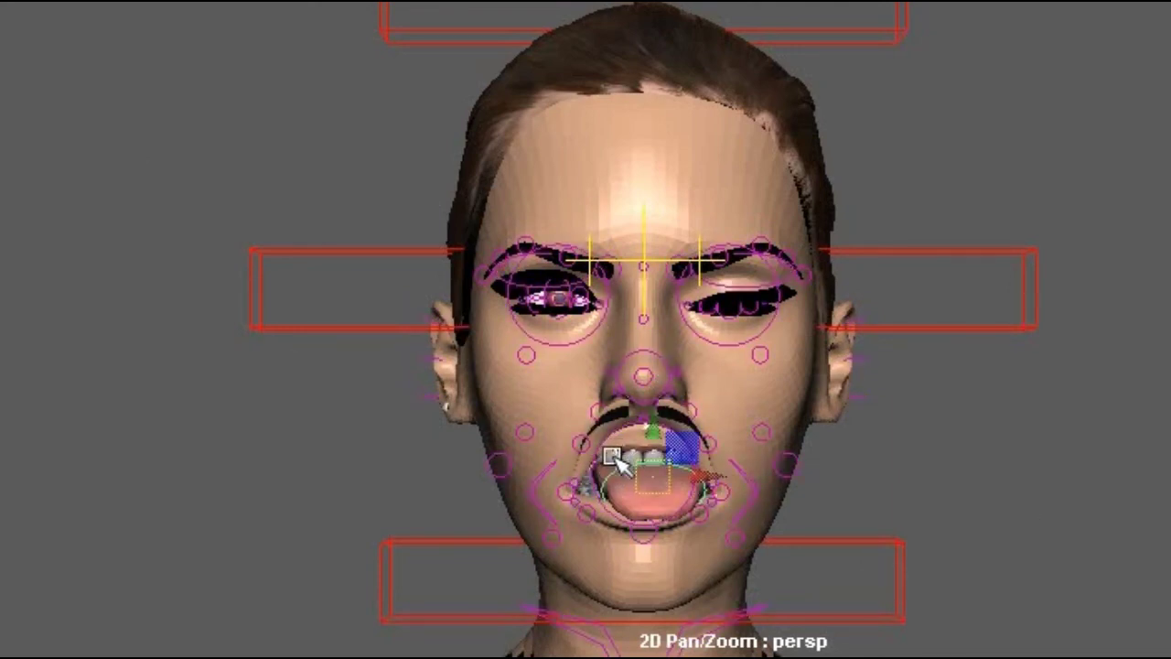
key(ctrl+z)
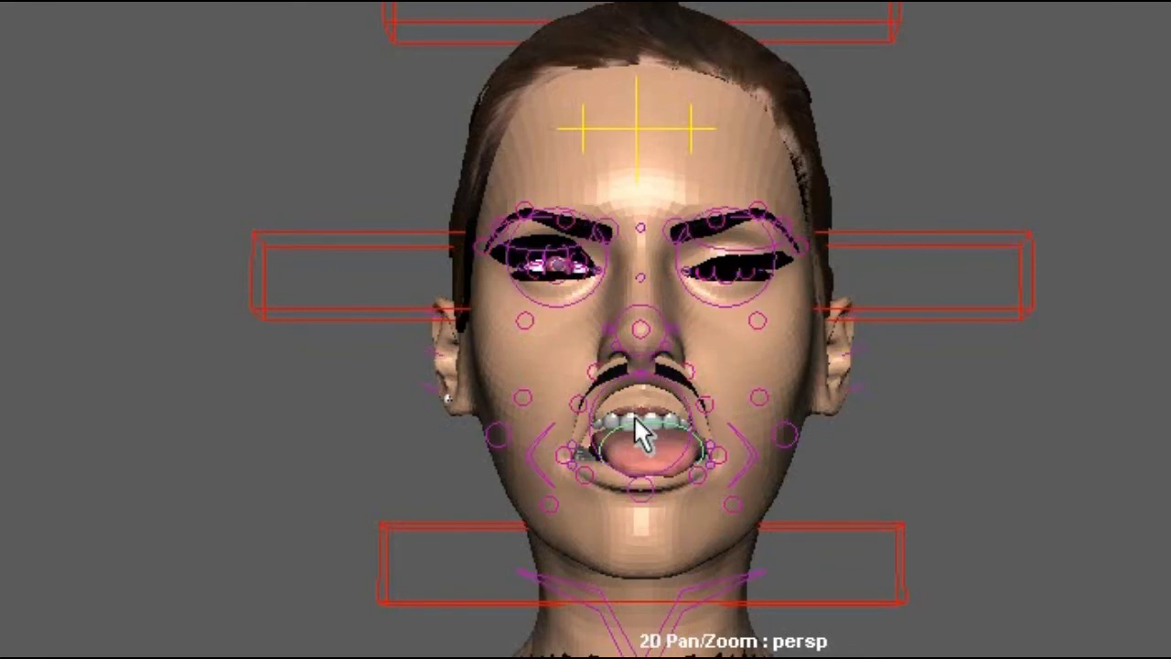
key(ctrl+z)
key(ctrl+z)
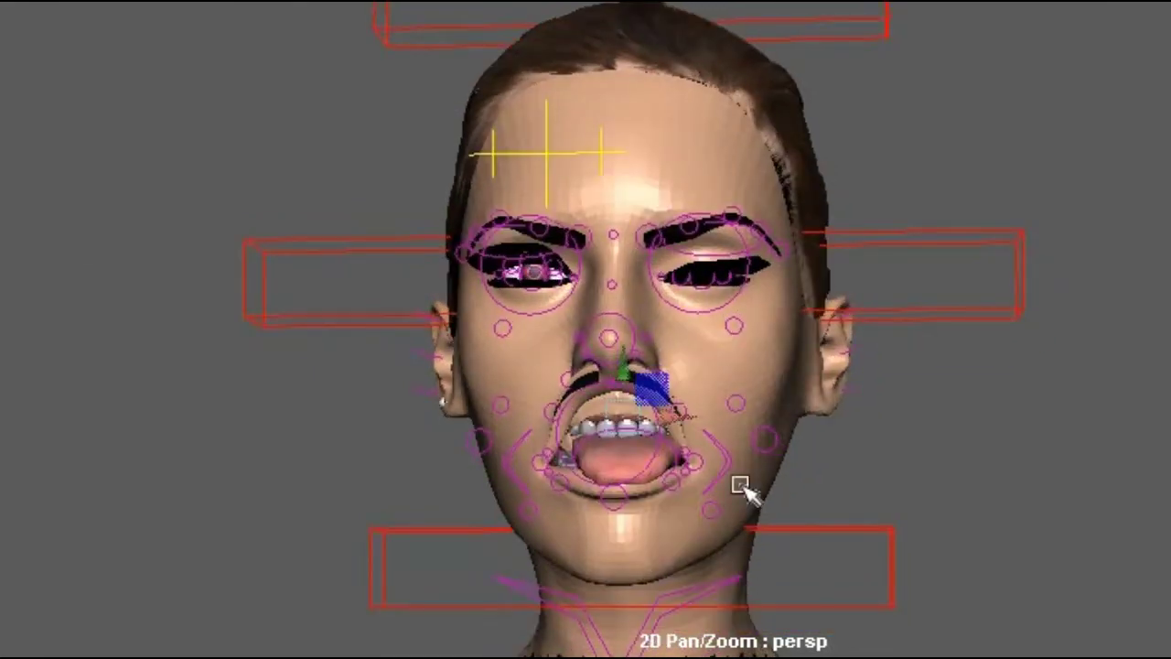
key(ctrl+z)
key(ctrl+z)
key(ctrl+z)
key(ctrl+z)
key(ctrl+z)
key(ctrl+z)
key(ctrl+z)
key(ctrl+z)
key(ctrl+z)
key(ctrl+z)
key(ctrl+z)
key(ctrl+z)
key(ctrl+z)
drag(618, 357, 619, 376)
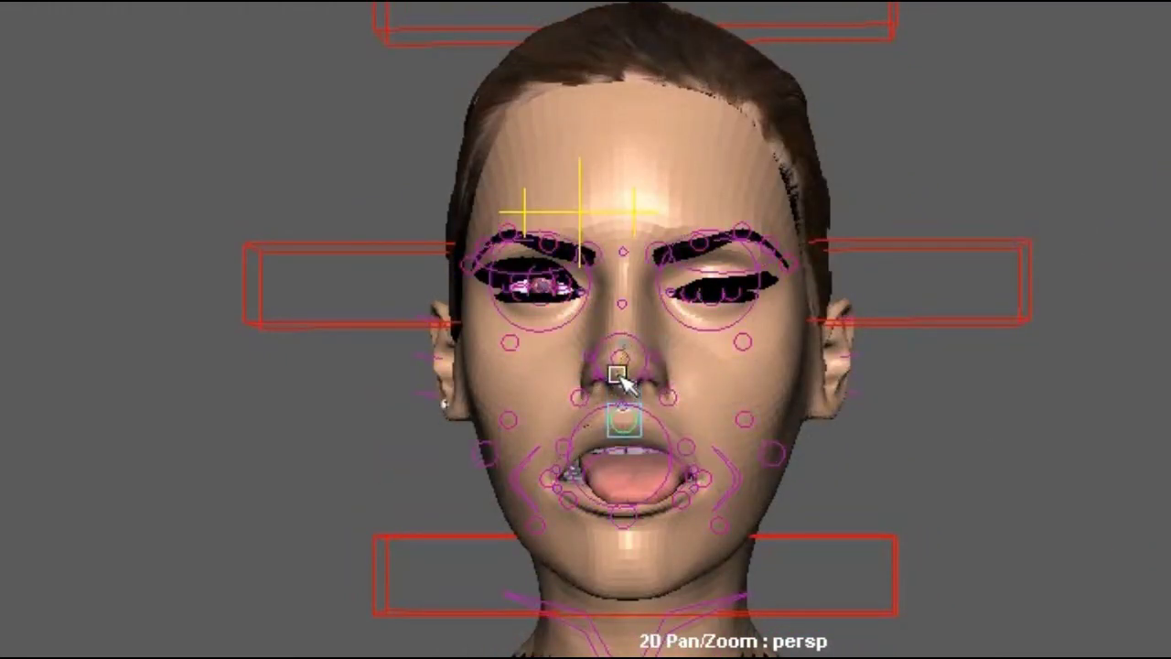
key(ctrl+z)
key(ctrl+z)
key(ctrl+z)
key(ctrl+z)
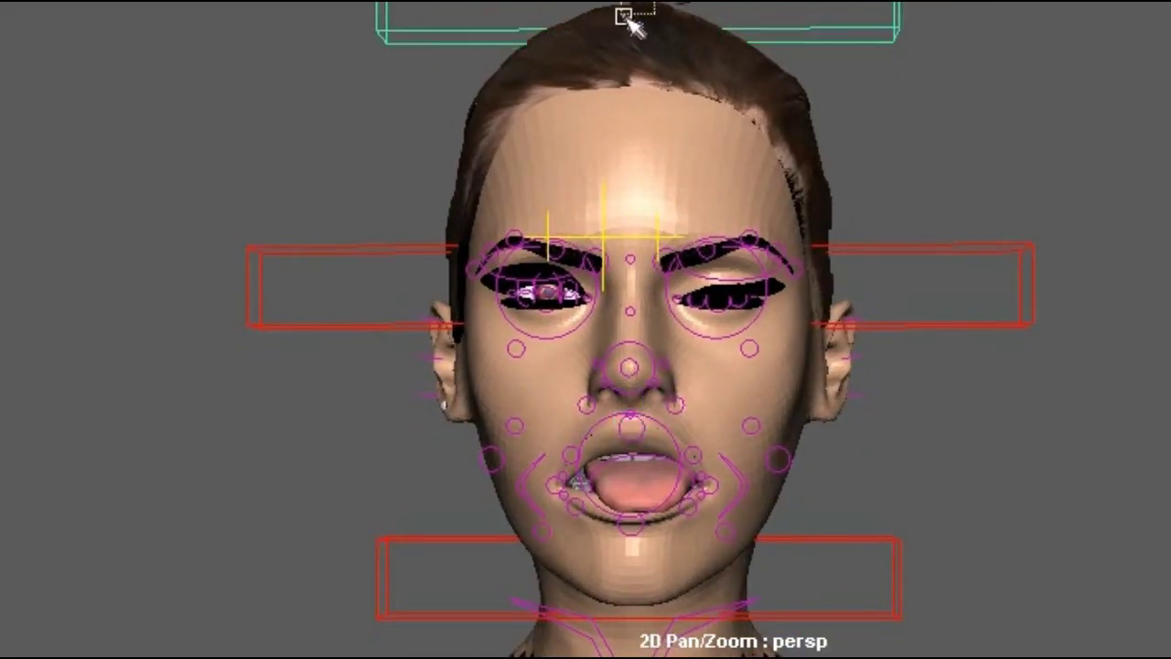
key(ctrl+z)
key(ctrl+z)
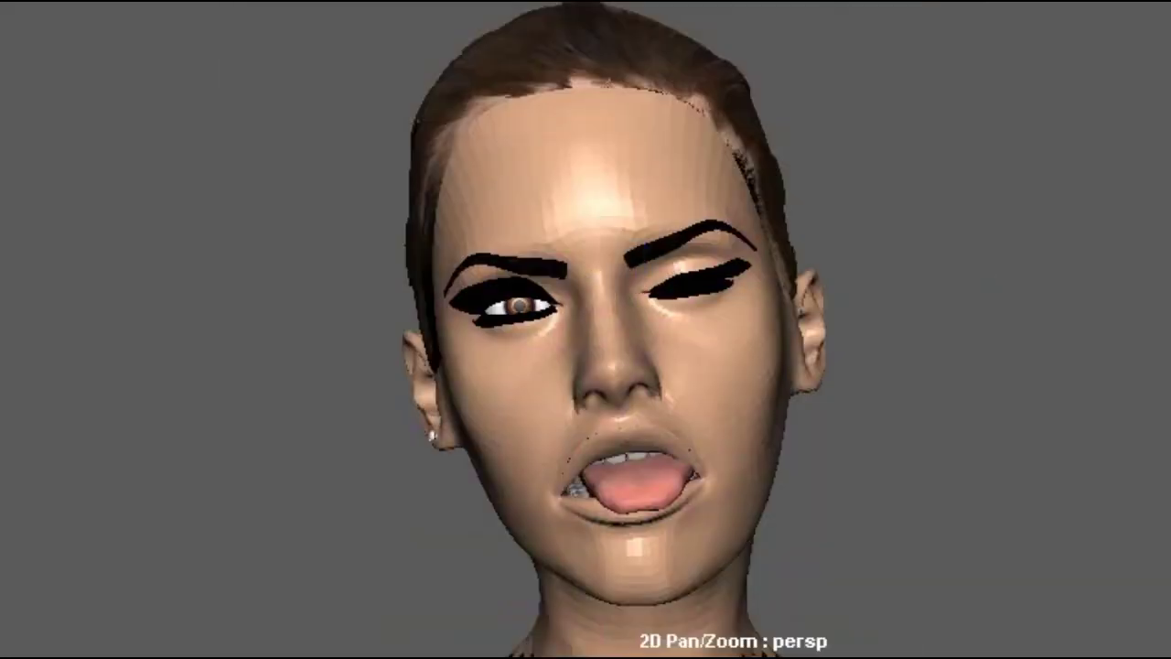